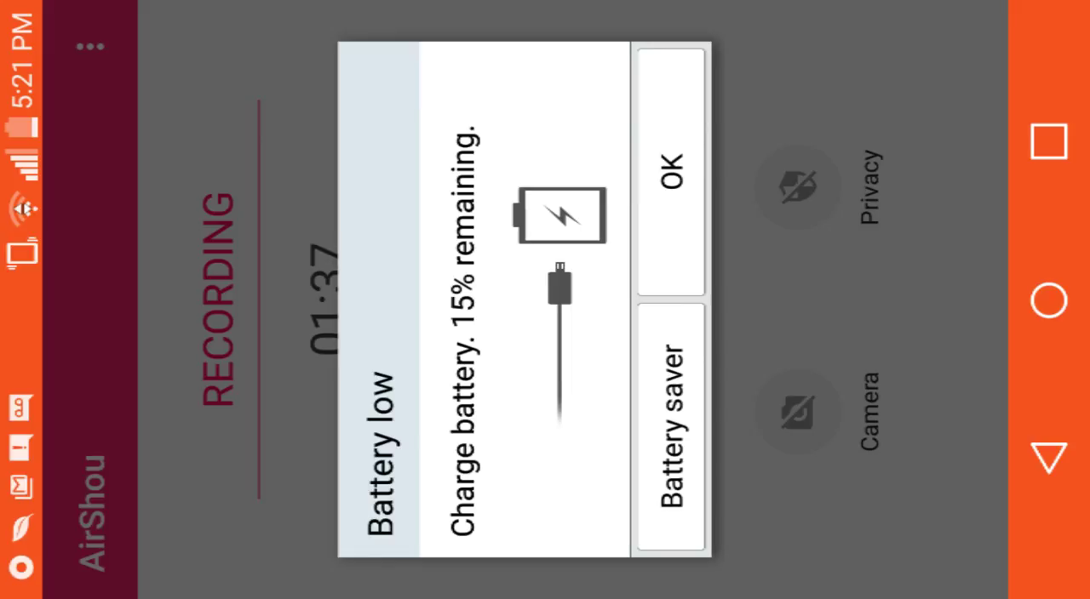
Dismiss the 15% 'Battery low' warning with OK so the recording screen shows again.
{"action": "left_click", "coordinate": [672, 170]}
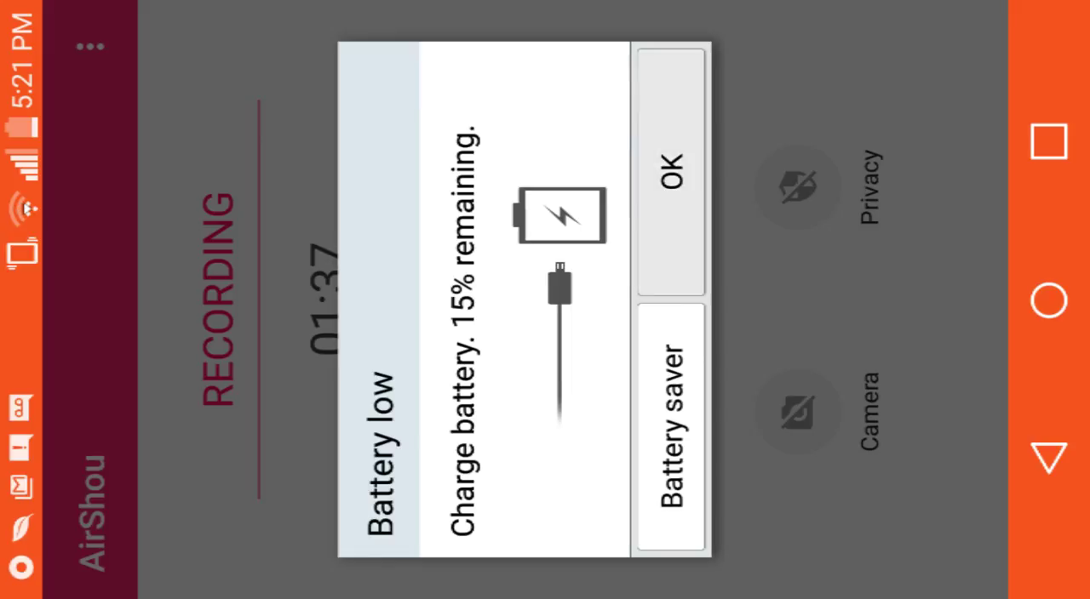